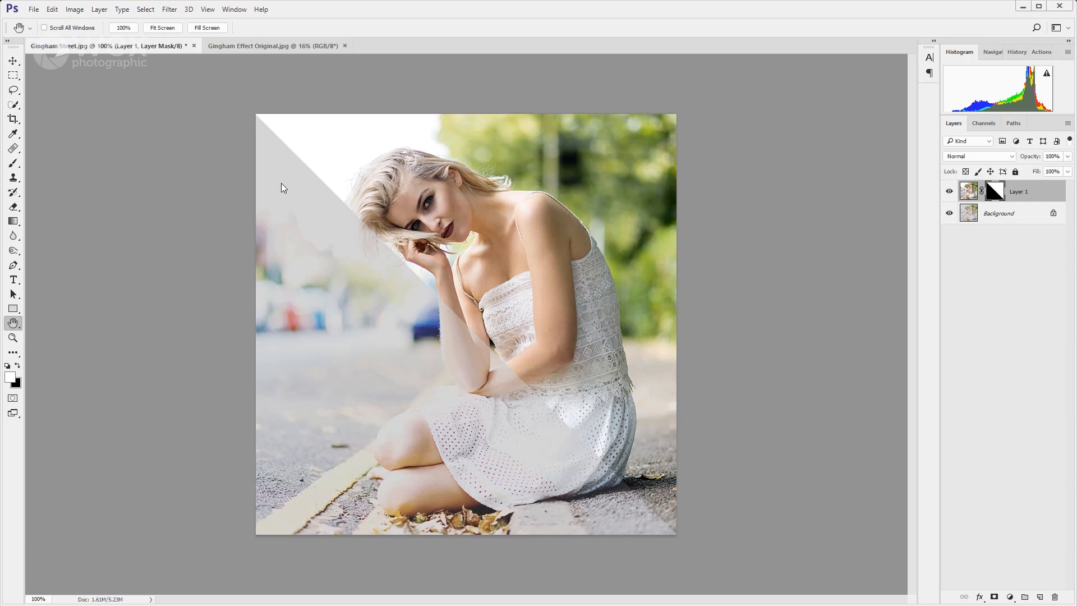
# Hide the masked Layer 1 to view the finished example, and switch to the Gingham Effect Original.jpg document.
pyautogui.click(950, 192)
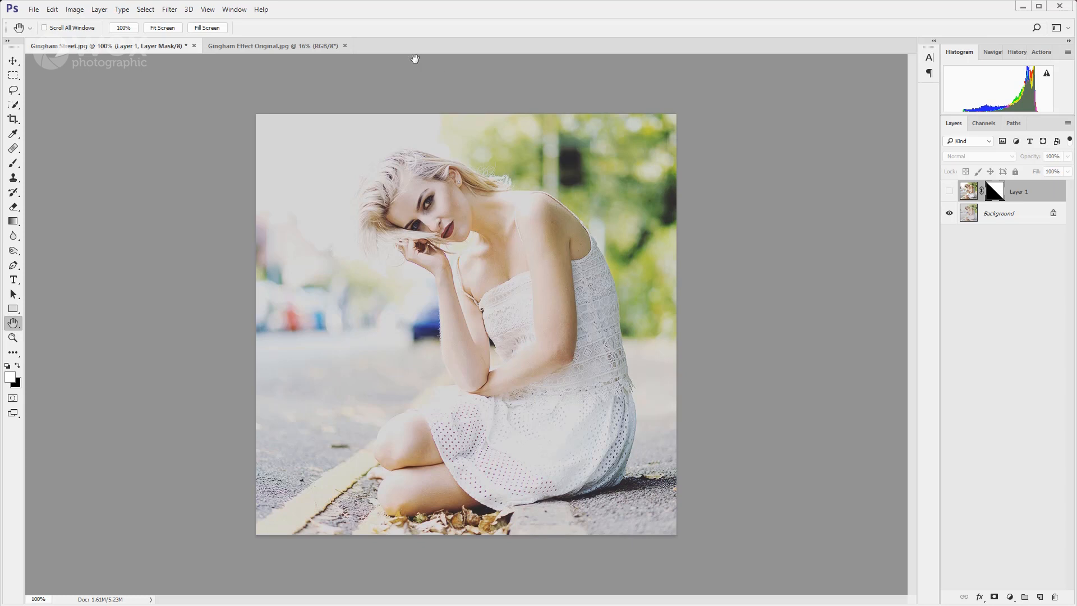
pyautogui.click(296, 49)
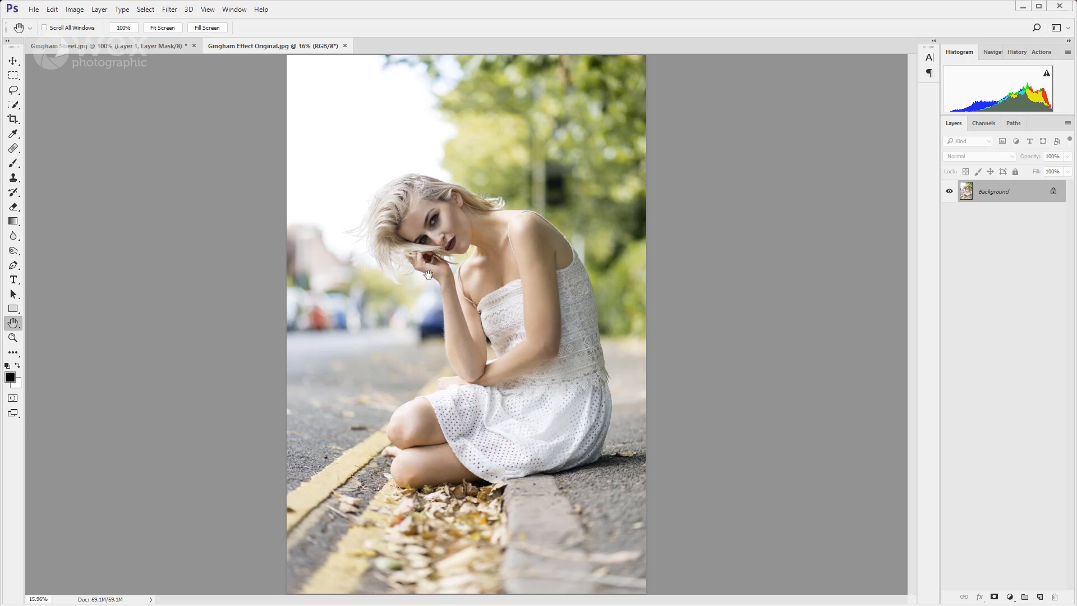
# Crop the photo to a 1:1 square framing the seated woman from above her hair to the leaves below her knees.
pyautogui.press('c')
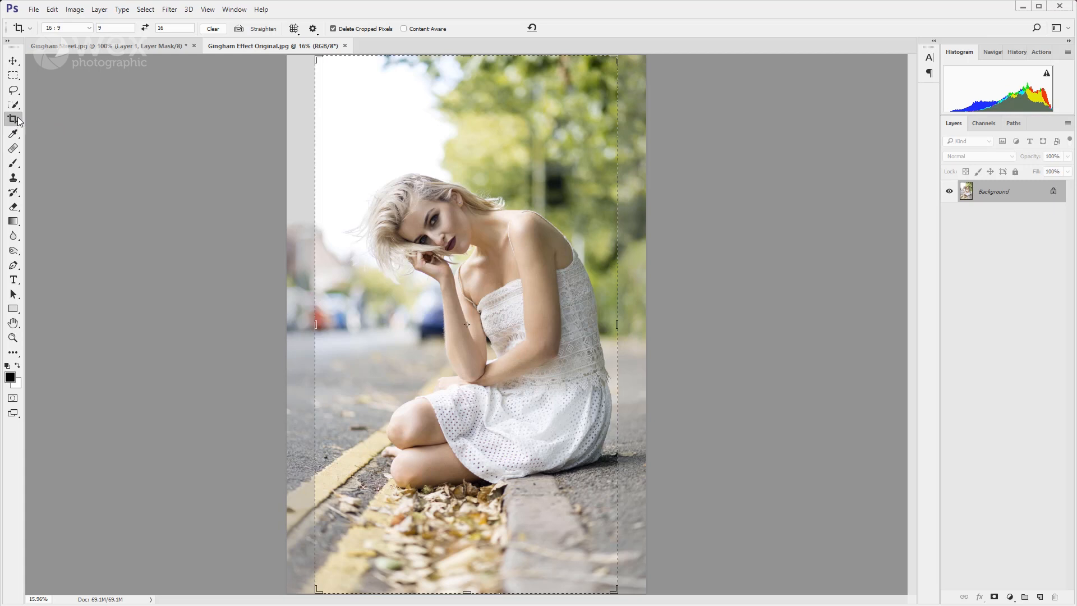
pyautogui.click(89, 29)
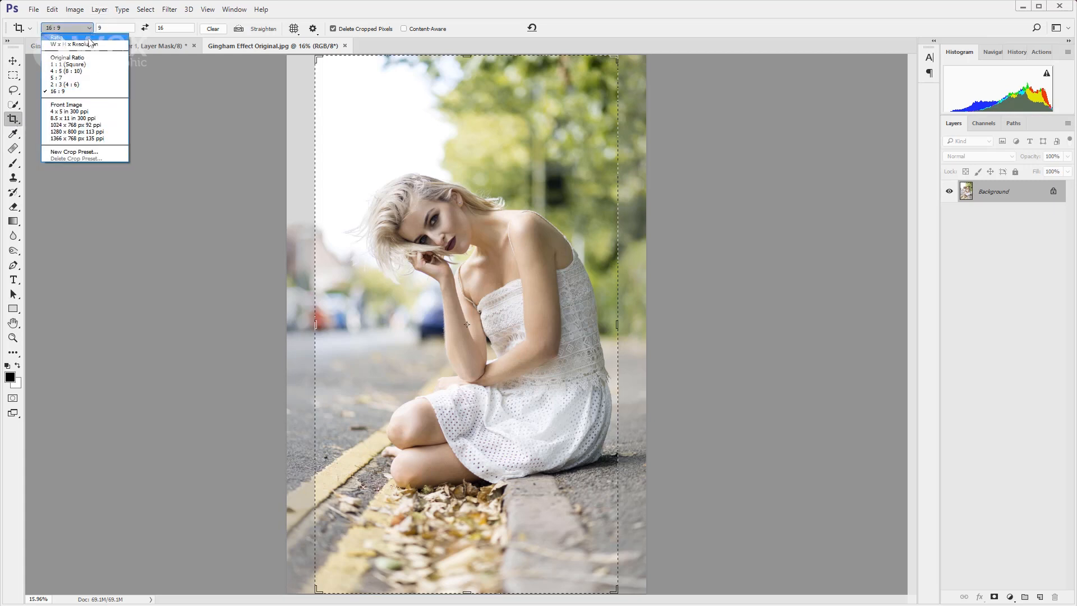
pyautogui.click(92, 65)
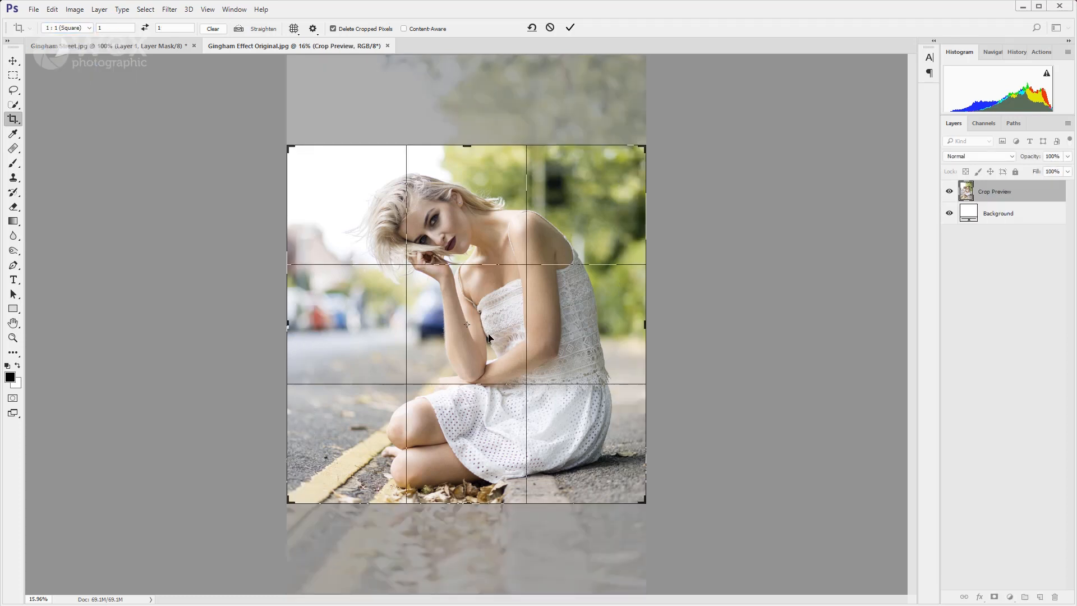
pyautogui.moveTo(493, 350)
pyautogui.mouseDown()
pyautogui.moveTo(494, 335)
pyautogui.moveTo(487, 381)
pyautogui.moveTo(498, 381)
pyautogui.moveTo(493, 351)
pyautogui.mouseUp()
pyautogui.moveTo(644, 500)
pyautogui.mouseDown()
pyautogui.moveTo(591, 447)
pyautogui.moveTo(616, 447)
pyautogui.moveTo(624, 492)
pyautogui.moveTo(654, 513)
pyautogui.moveTo(646, 503)
pyautogui.mouseUp()
pyautogui.moveTo(594, 459); pyautogui.dragTo(593, 452)
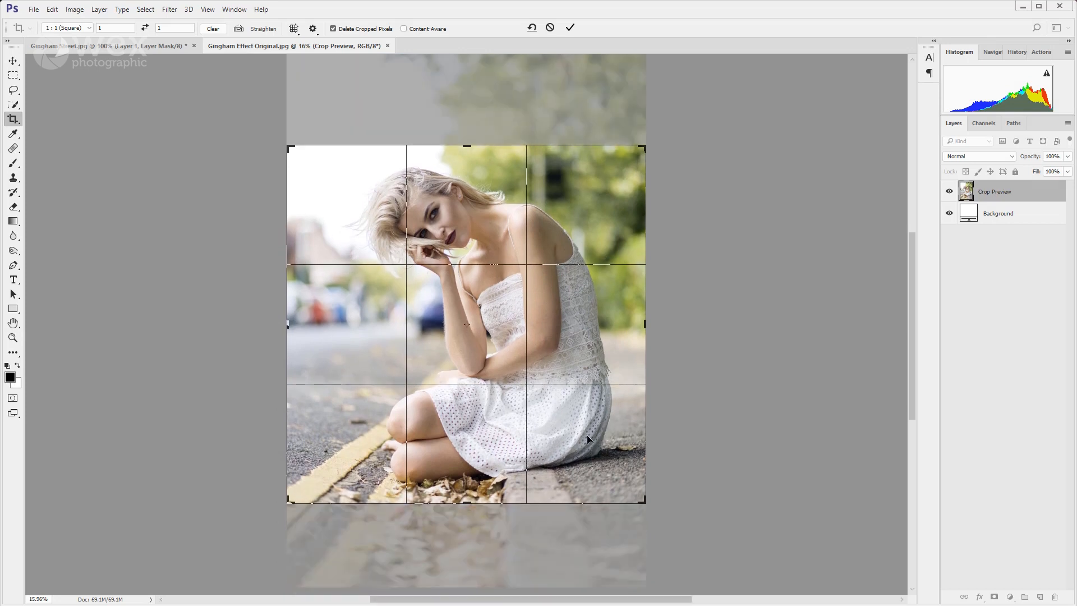
pyautogui.click(570, 28)
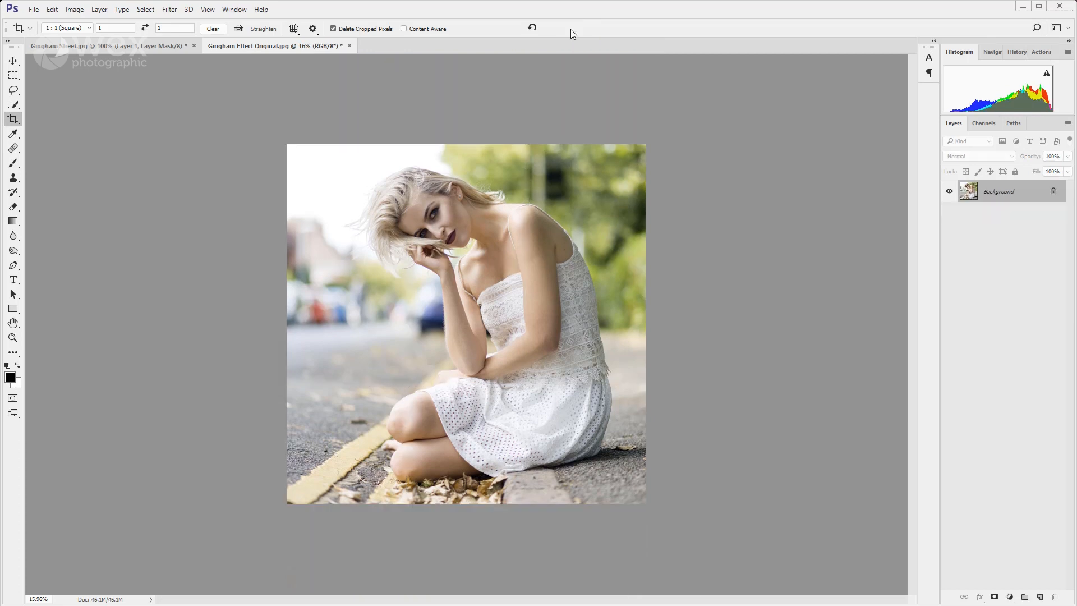
pyautogui.hotkey('ctrl', '0')
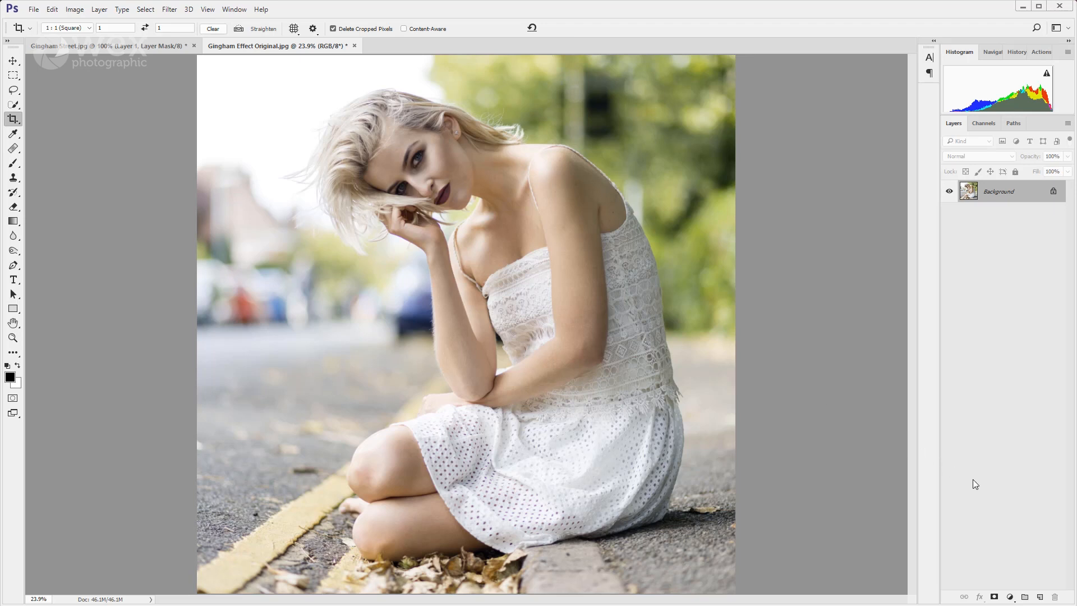
# Add a Curves adjustment layer shaped as an arch, with the white point lowered to output 0 and a midpoint at input 126, output 255.
pyautogui.click(1009, 596)
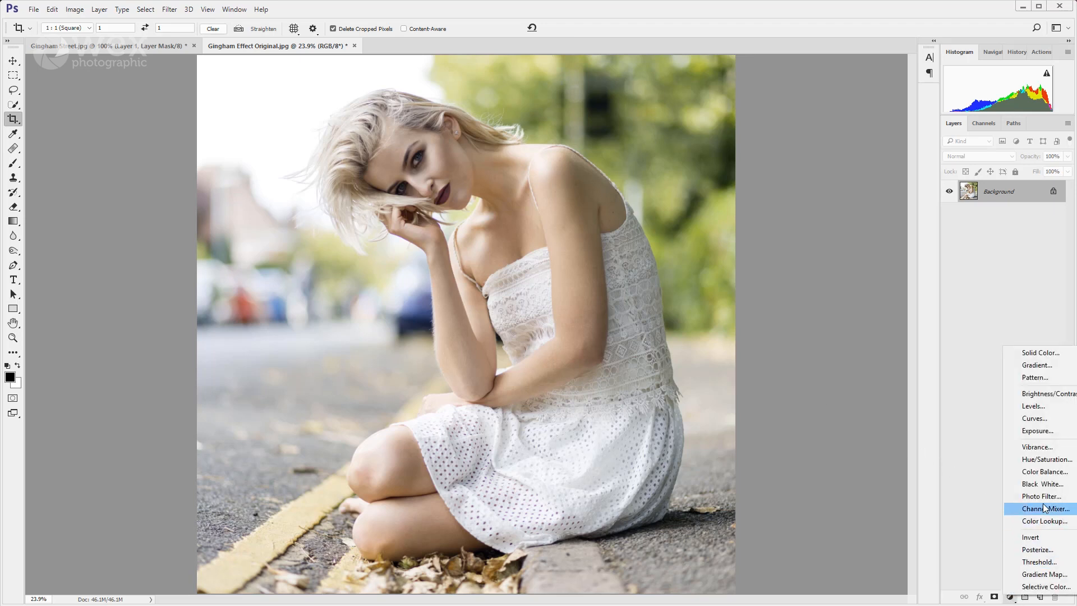
pyautogui.click(1045, 424)
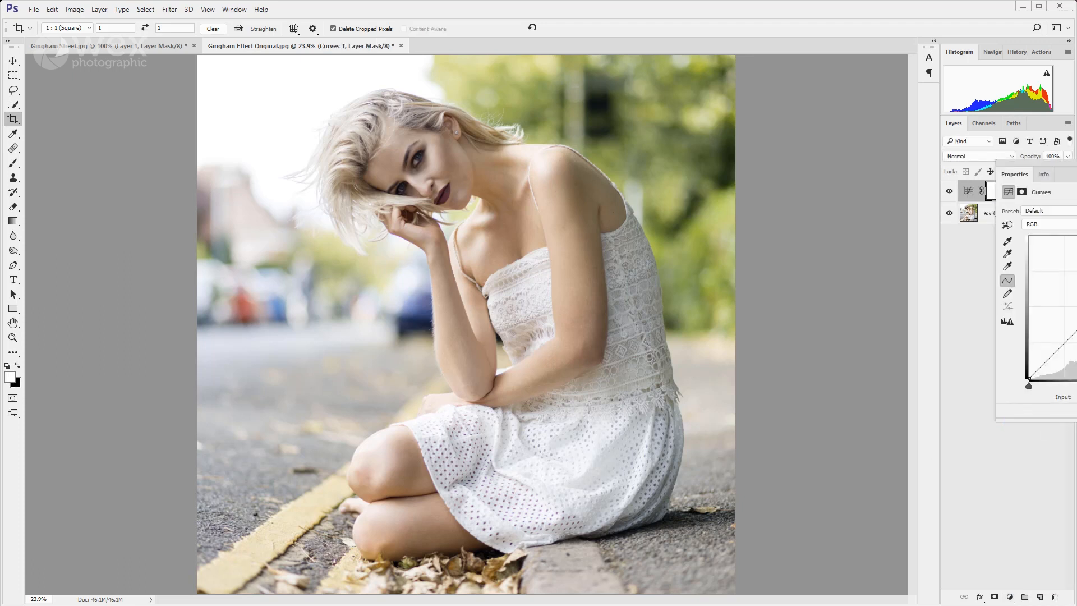
pyautogui.moveTo(1037, 166); pyautogui.dragTo(827, 93)
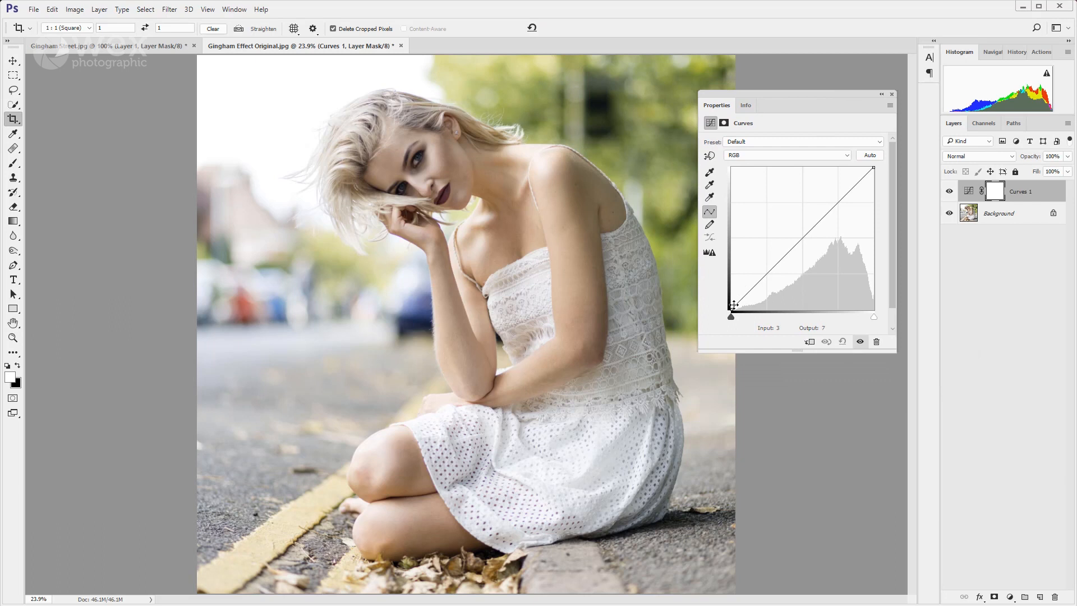
pyautogui.moveTo(874, 167); pyautogui.dragTo(904, 314)
pyautogui.moveTo(801, 308); pyautogui.dragTo(802, 166)
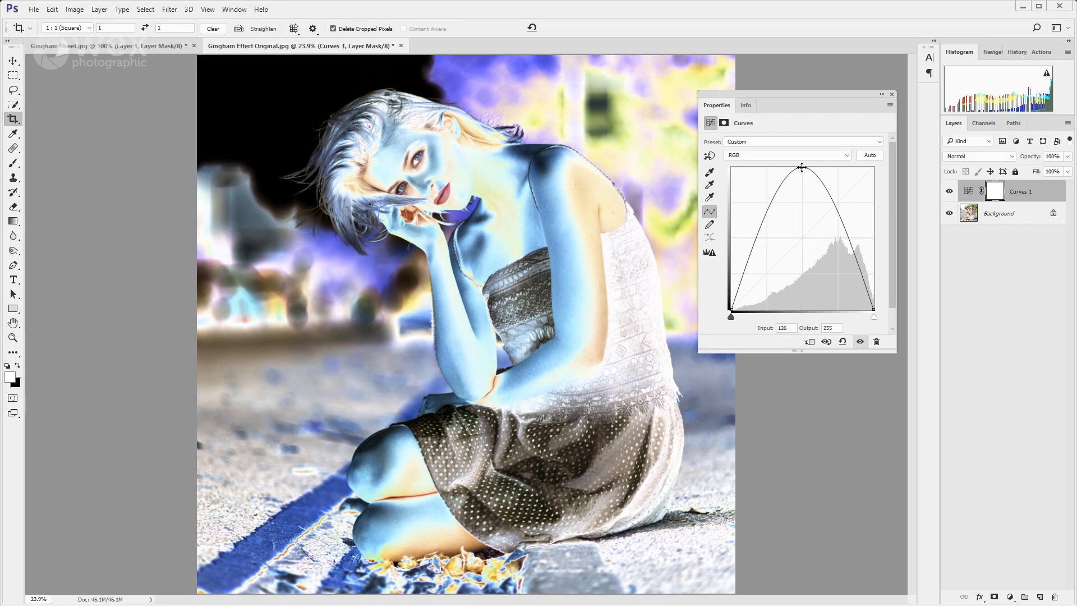
pyautogui.click(807, 240)
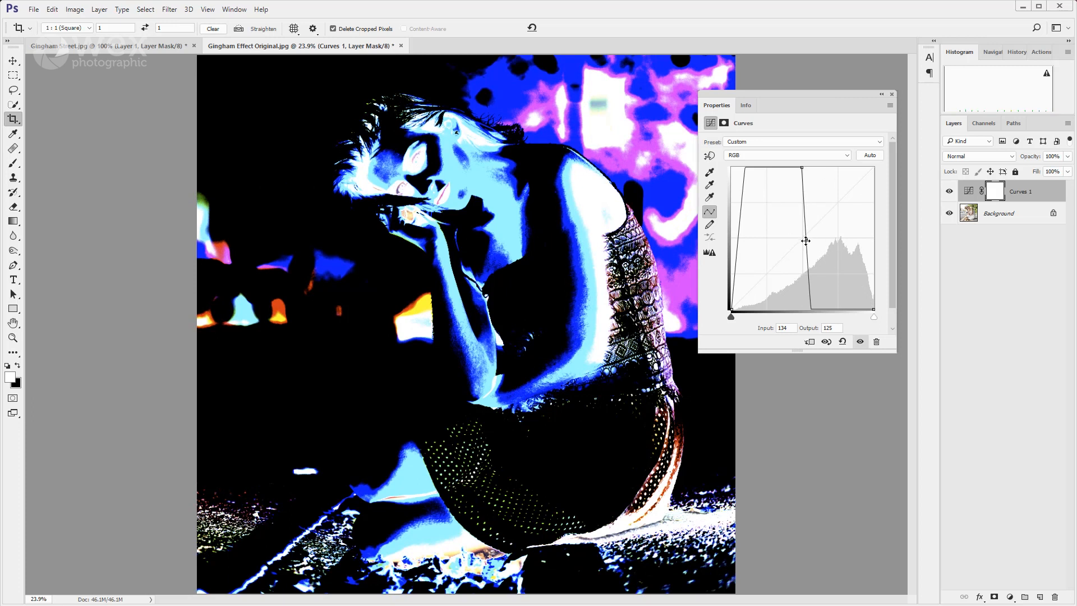
pyautogui.moveTo(807, 240); pyautogui.dragTo(889, 181)
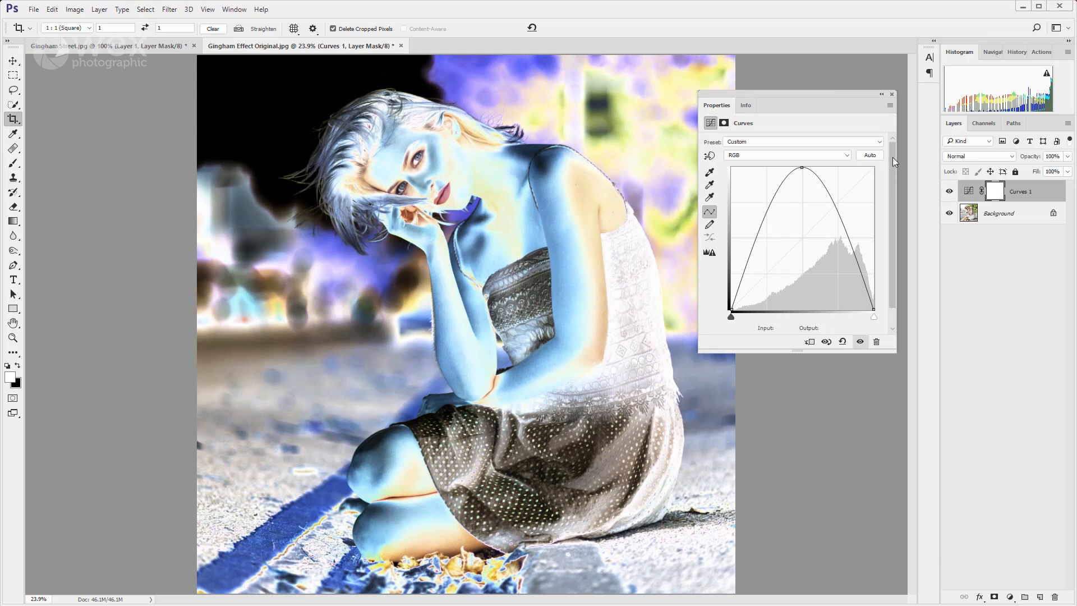
pyautogui.click(892, 95)
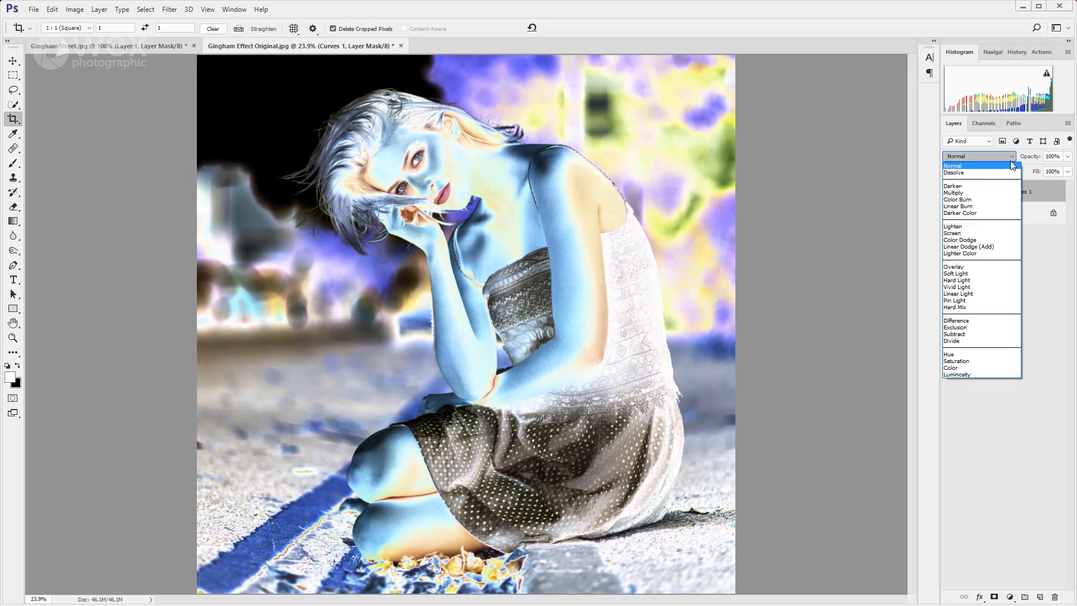
# Set the arched Curves layer to Multiply at 20% opacity and compare the photo with and without it.
pyautogui.click(977, 193)
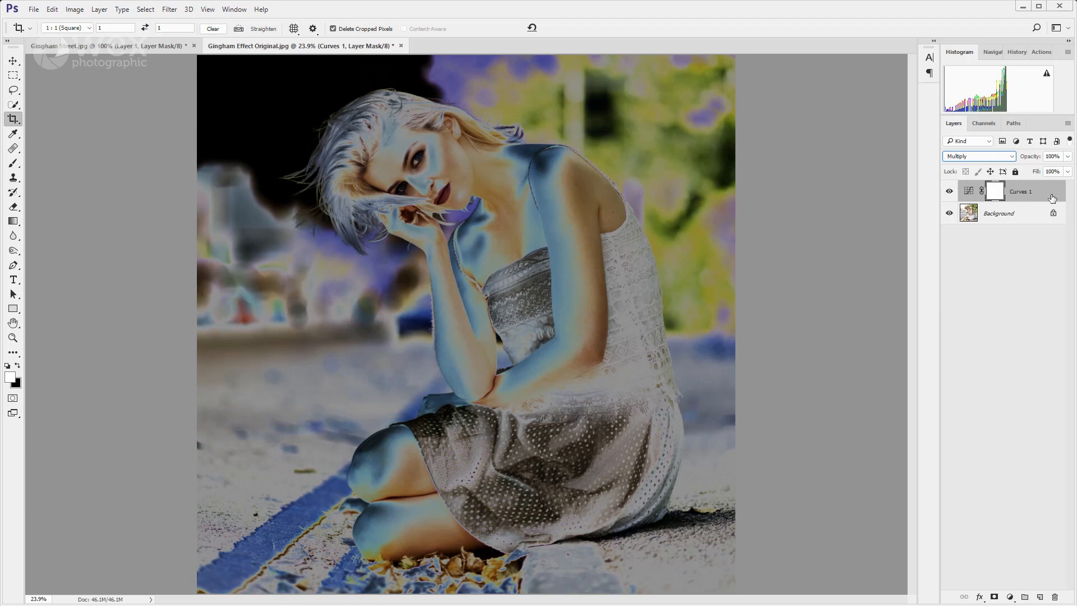
pyautogui.click(1067, 157)
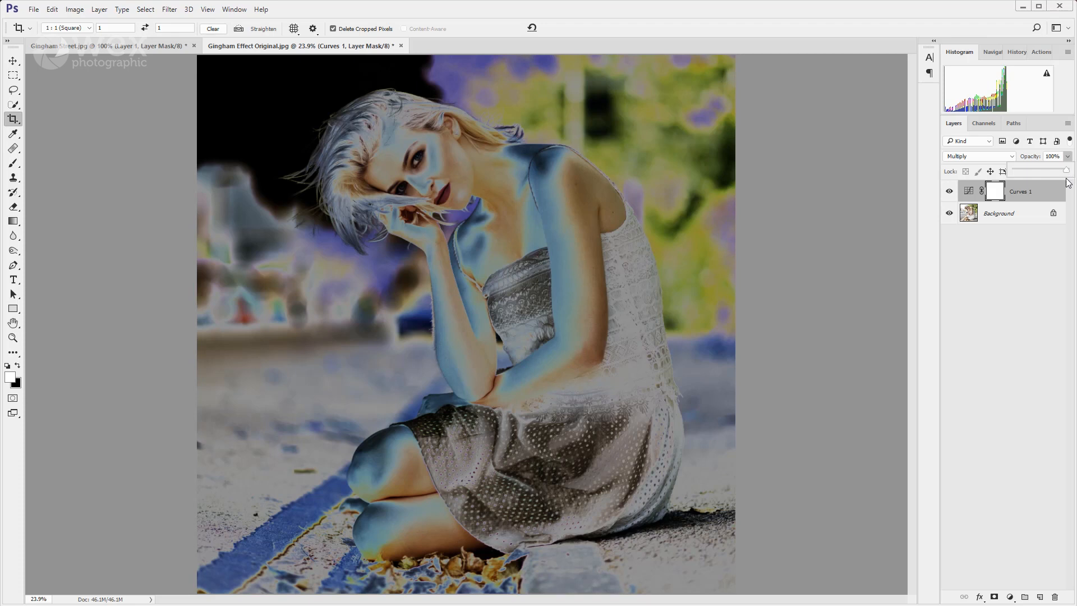
pyautogui.moveTo(1067, 170); pyautogui.dragTo(1025, 170)
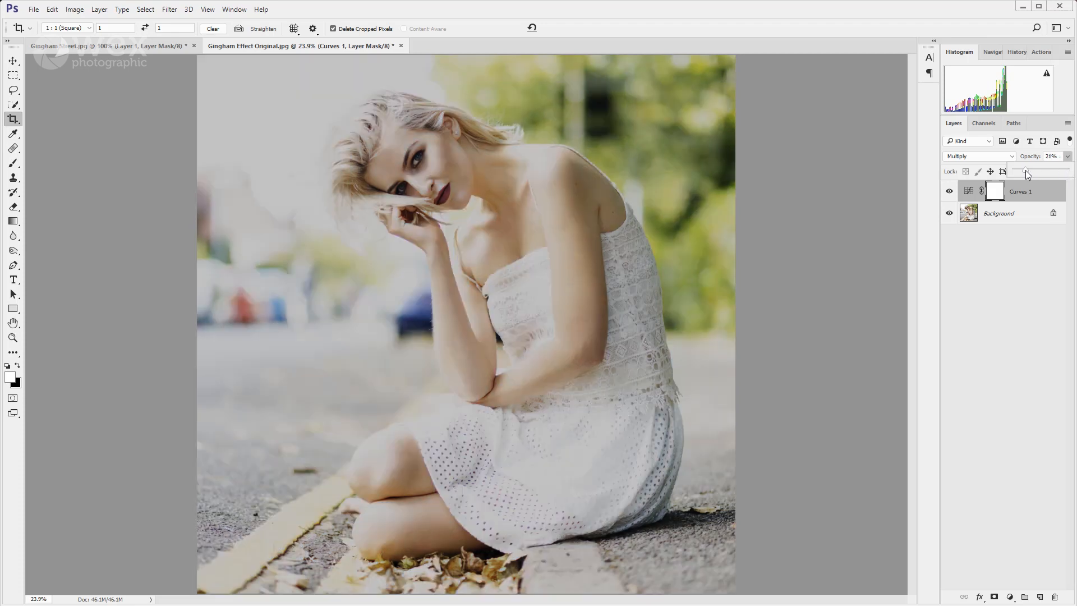
pyautogui.click(948, 192)
pyautogui.click(948, 192)
pyautogui.click(948, 192)
pyautogui.click(948, 192)
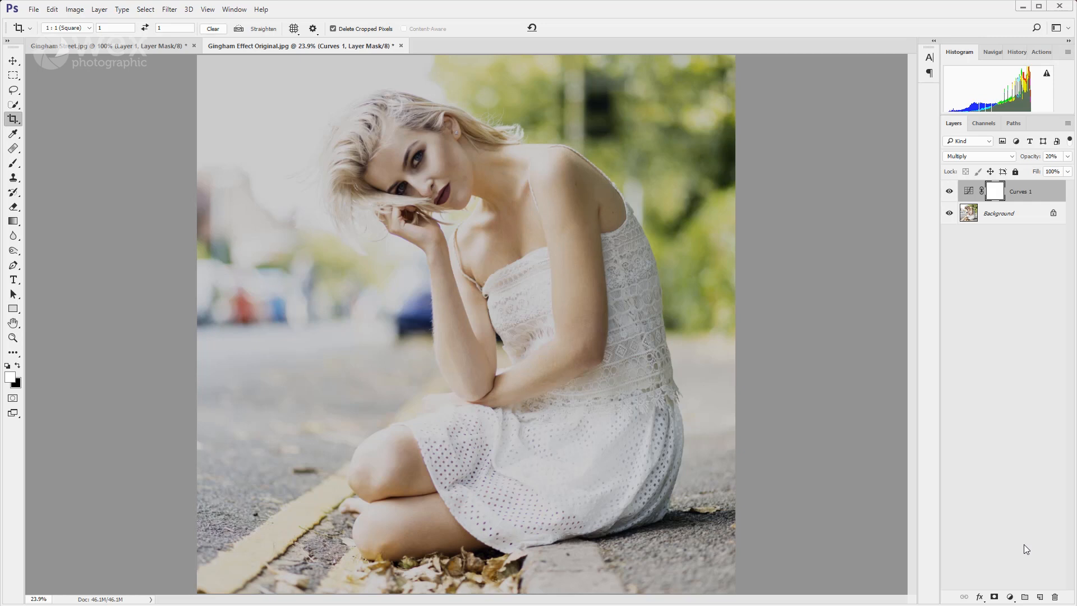
# Add a second Curves adjustment layer that brightens the midtones with a point at input 117, output 149.
pyautogui.click(1009, 597)
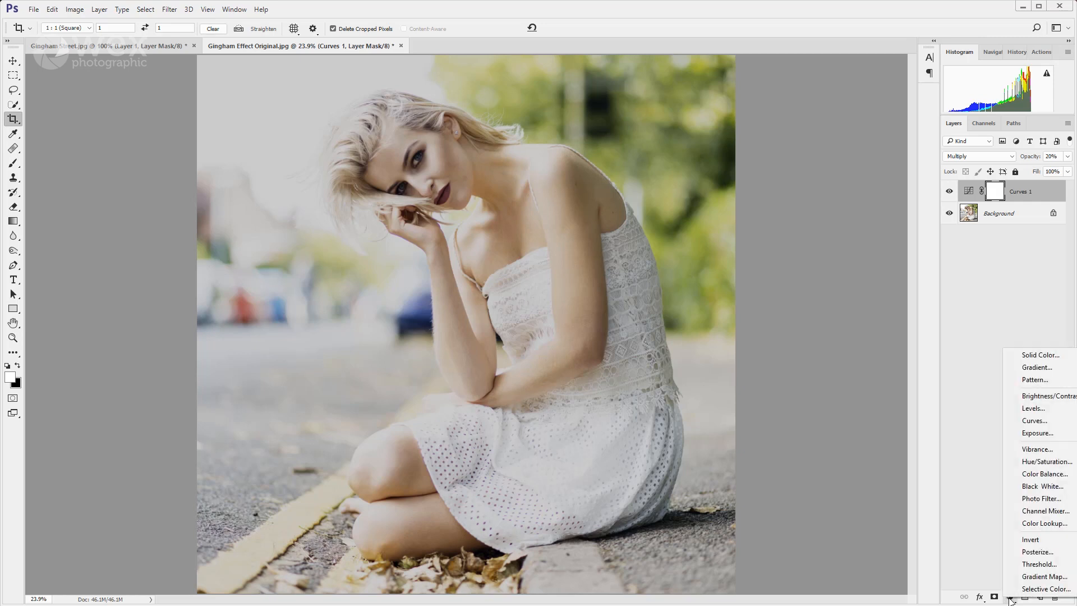
pyautogui.click(1035, 421)
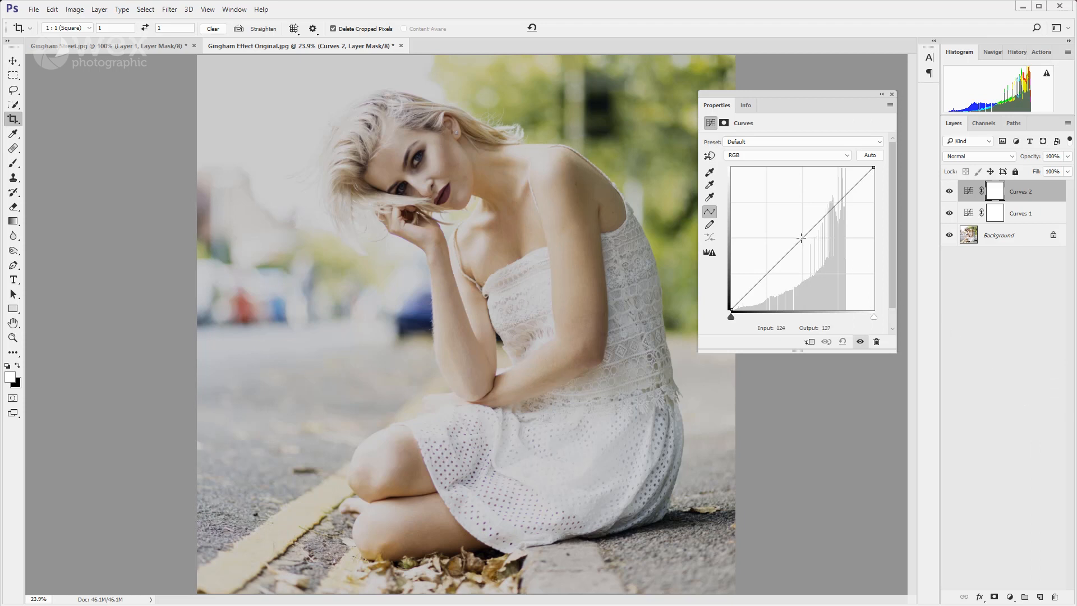
pyautogui.moveTo(802, 239); pyautogui.dragTo(797, 226)
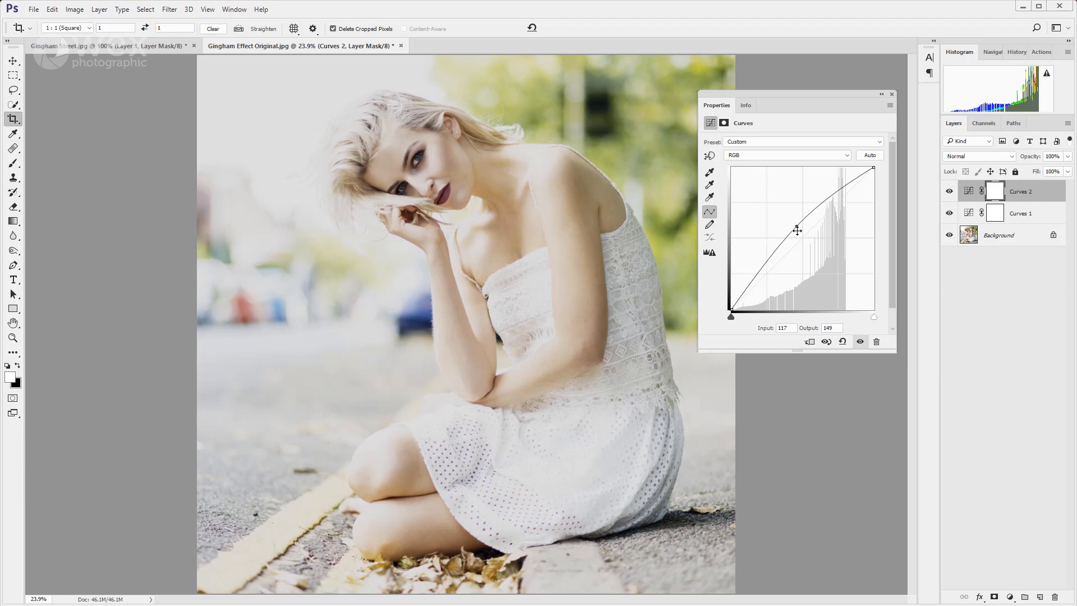
pyautogui.click(892, 94)
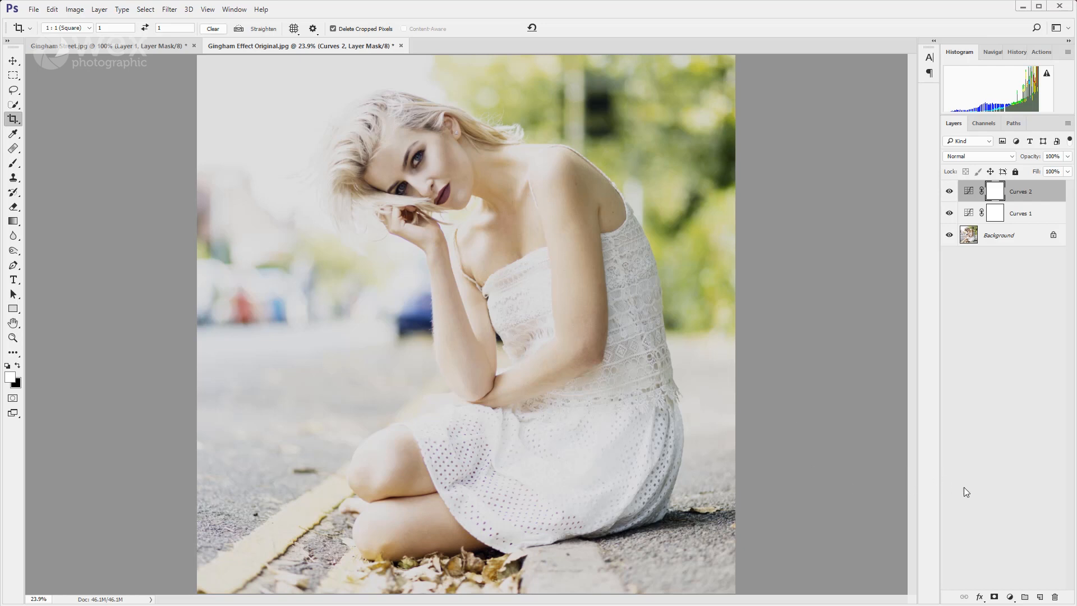
# Add a Selective Color adjustment layer and set Magenta to +15% for the Whites.
pyautogui.click(1012, 596)
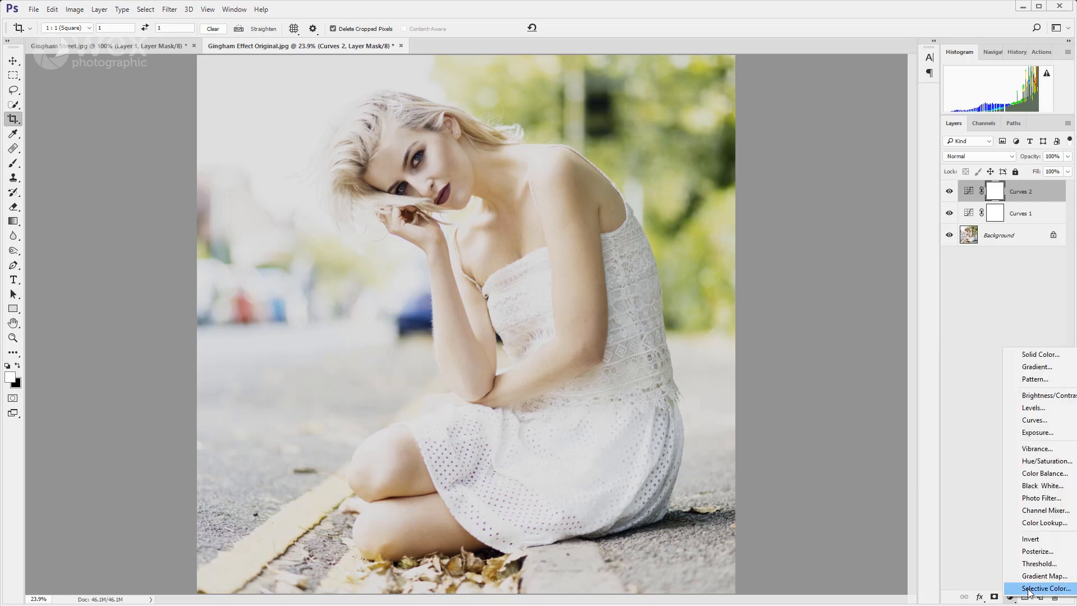
pyautogui.click(1033, 592)
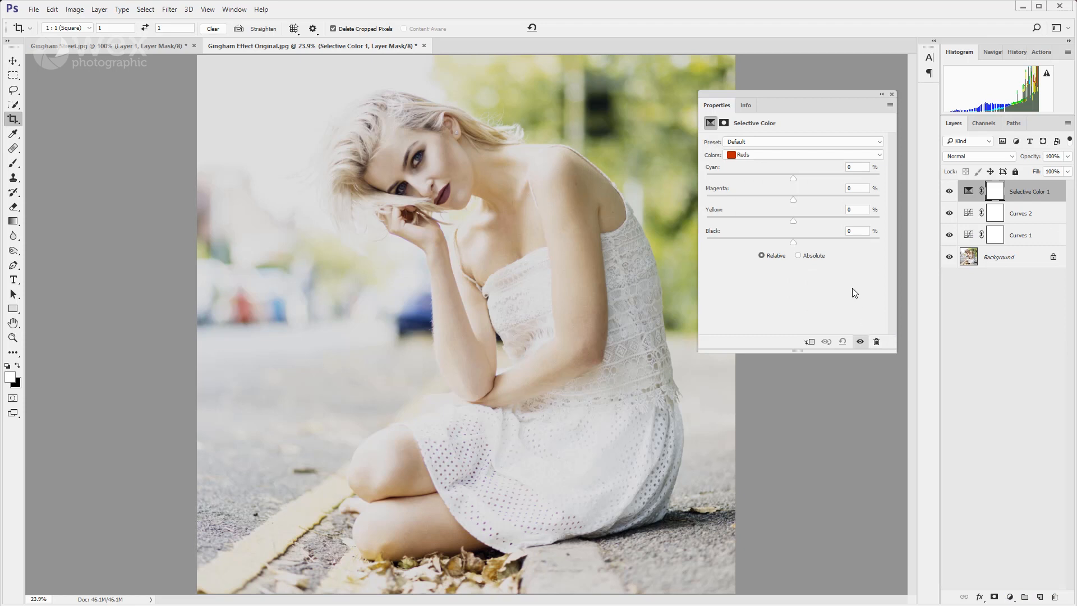
pyautogui.click(833, 156)
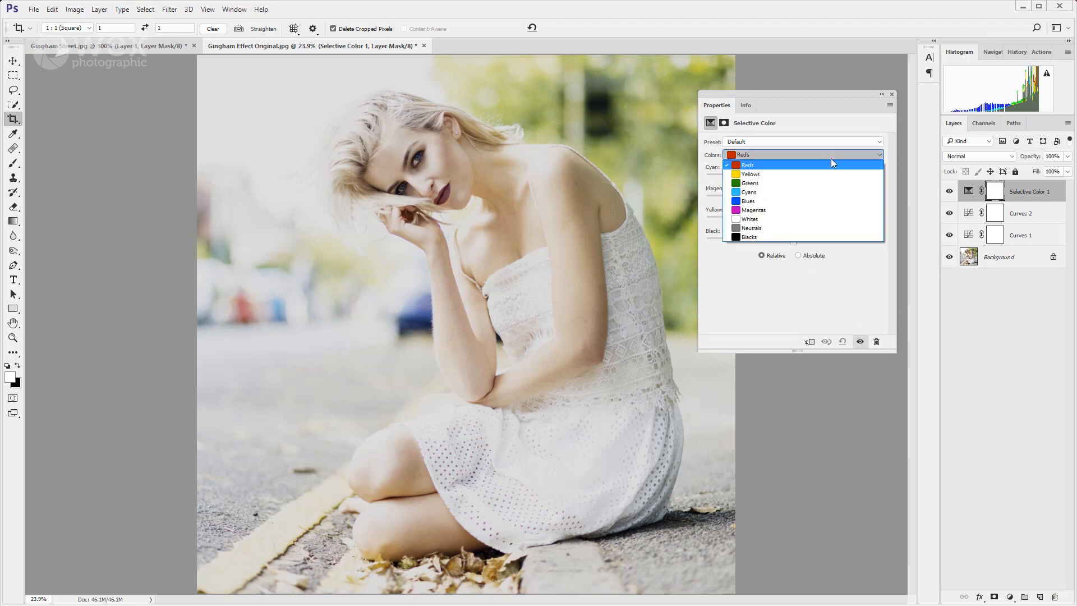
pyautogui.click(840, 226)
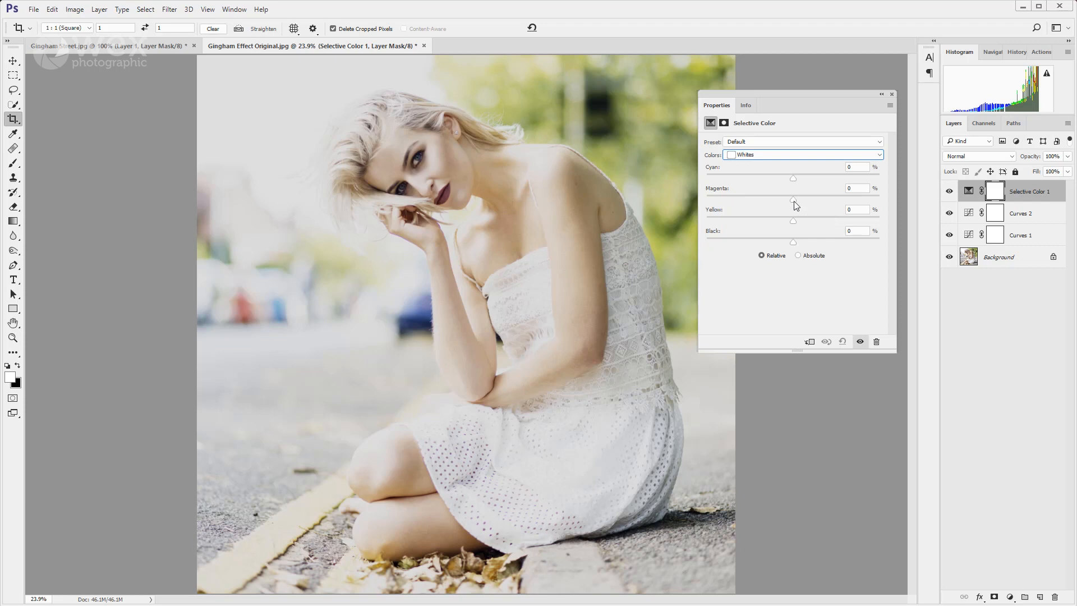
pyautogui.moveTo(794, 205); pyautogui.dragTo(808, 208)
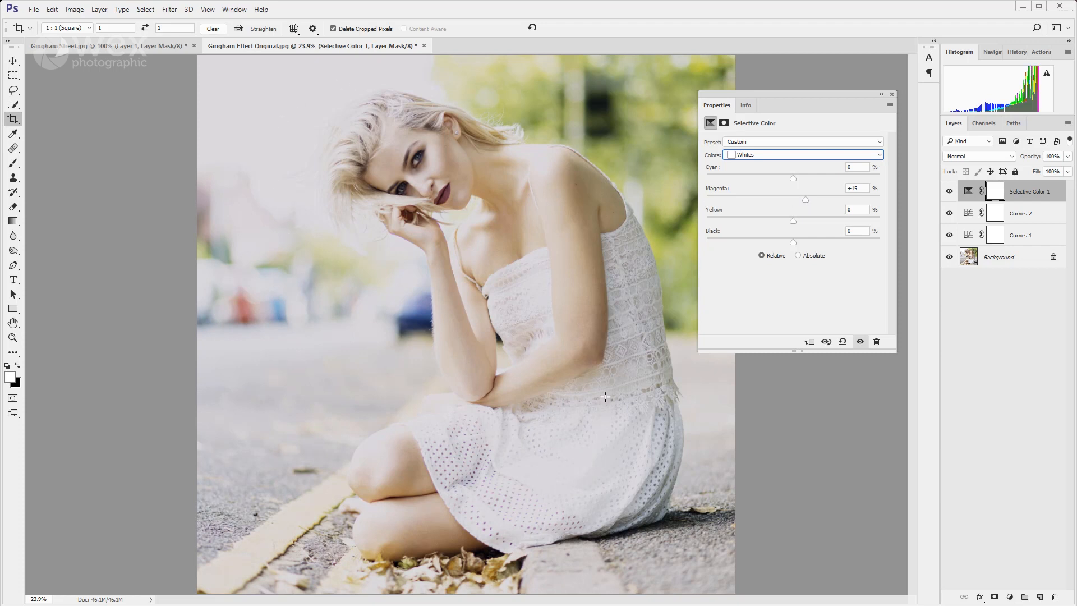
# Adjust the Magenta amount of the Neutrals in the Selective Color layer.
pyautogui.click(782, 160)
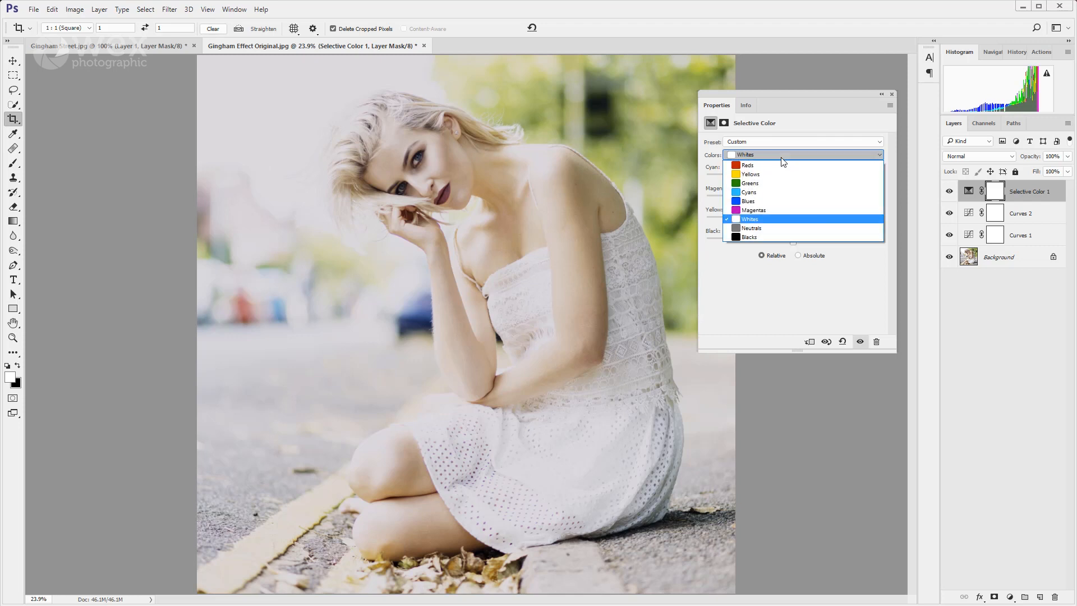
pyautogui.click(772, 228)
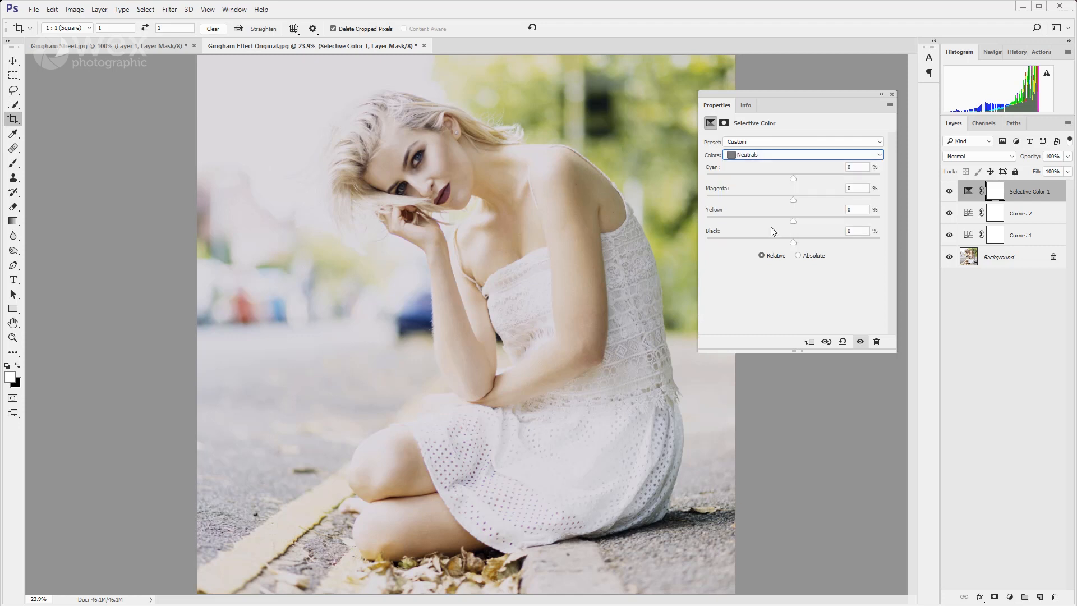
pyautogui.click(794, 201)
# For the Blacks in the Selective Color layer, set Cyan to +10%, Magenta to +50% and Black to +20%.
pyautogui.click(841, 159)
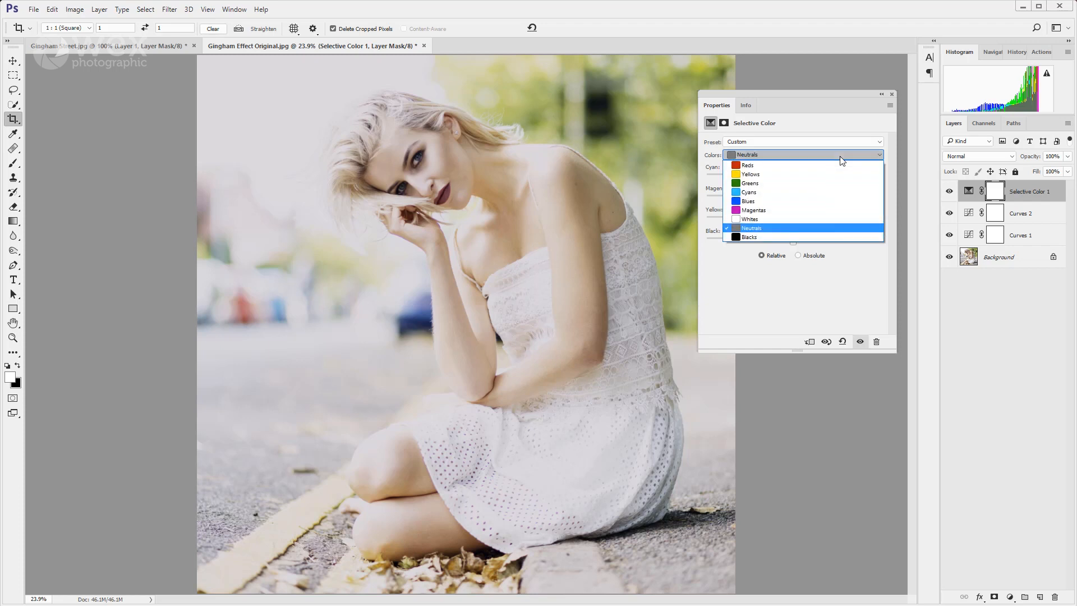
pyautogui.click(811, 234)
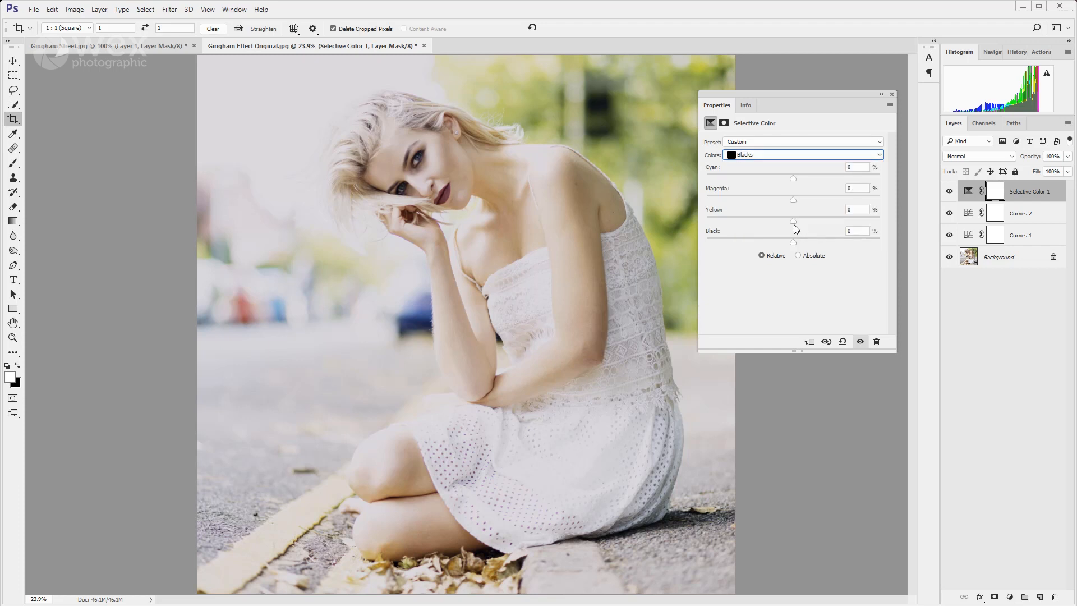
pyautogui.moveTo(793, 178); pyautogui.dragTo(805, 182)
pyautogui.moveTo(793, 200); pyautogui.dragTo(819, 202)
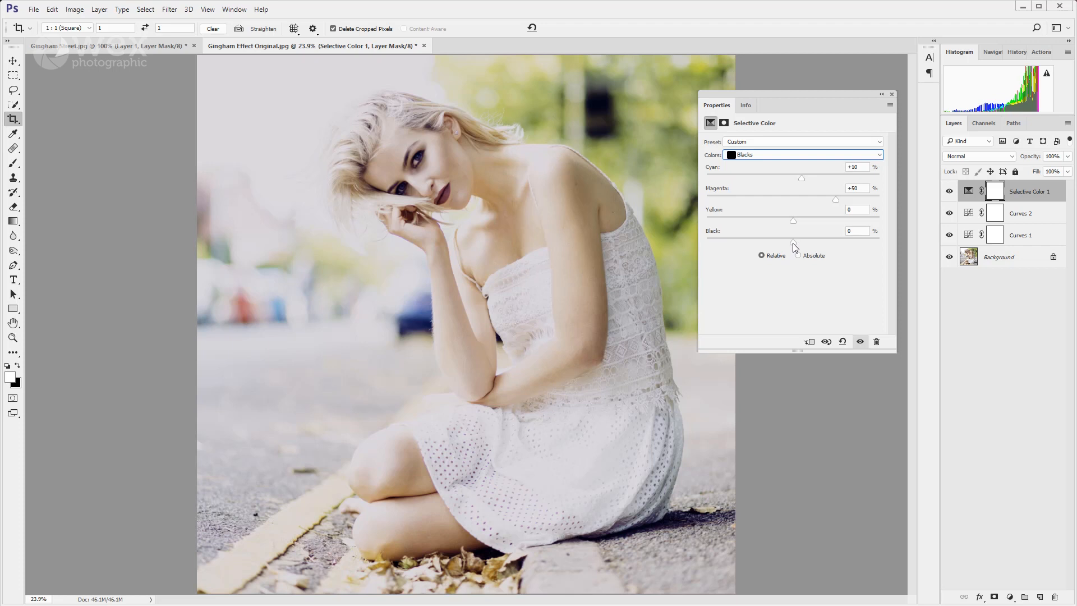
pyautogui.moveTo(793, 243); pyautogui.dragTo(797, 243)
pyautogui.moveTo(810, 245); pyautogui.dragTo(727, 249)
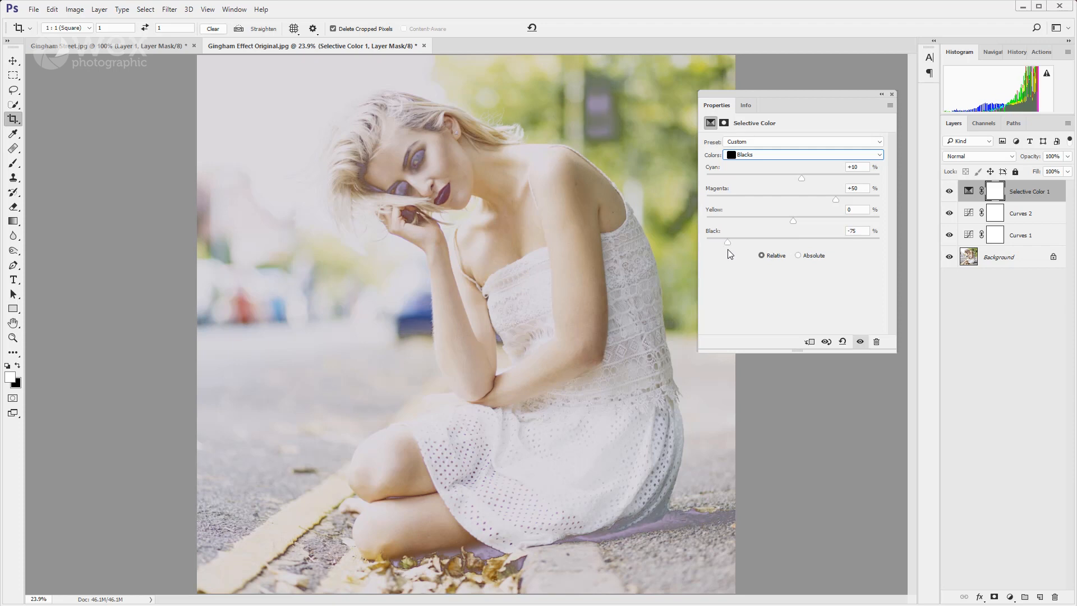
pyautogui.moveTo(728, 250); pyautogui.dragTo(810, 251)
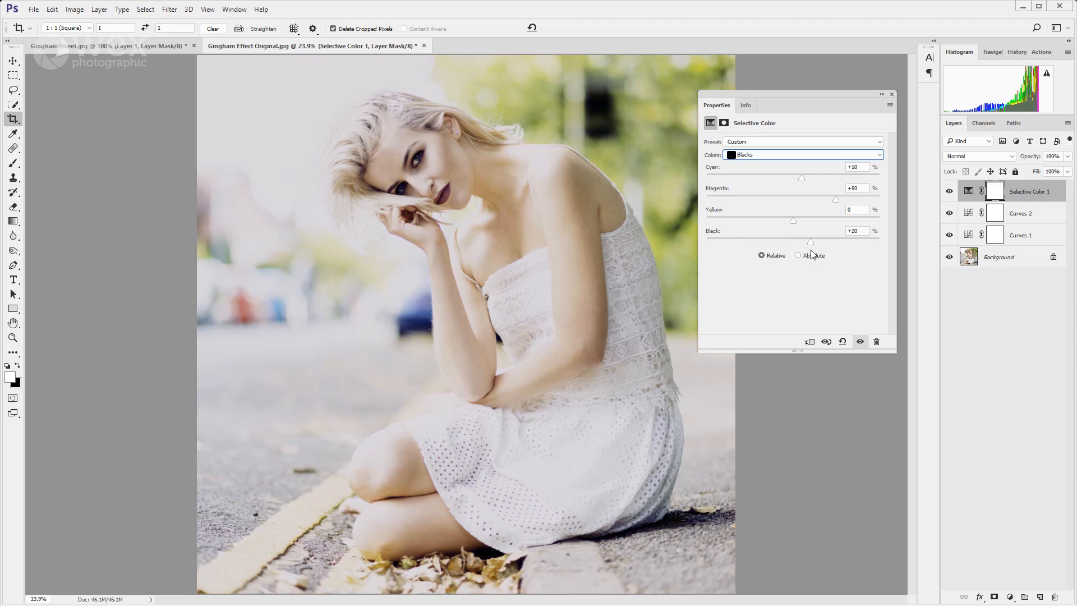
# Compare the portrait with and without the Selective Color adjustment by toggling the layer's visibility, ending with it visible, and close its settings.
pyautogui.click(860, 342)
pyautogui.click(860, 342)
pyautogui.click(860, 342)
pyautogui.click(860, 342)
pyautogui.click(860, 342)
pyautogui.click(860, 341)
pyautogui.click(860, 342)
pyautogui.click(860, 342)
pyautogui.click(892, 94)
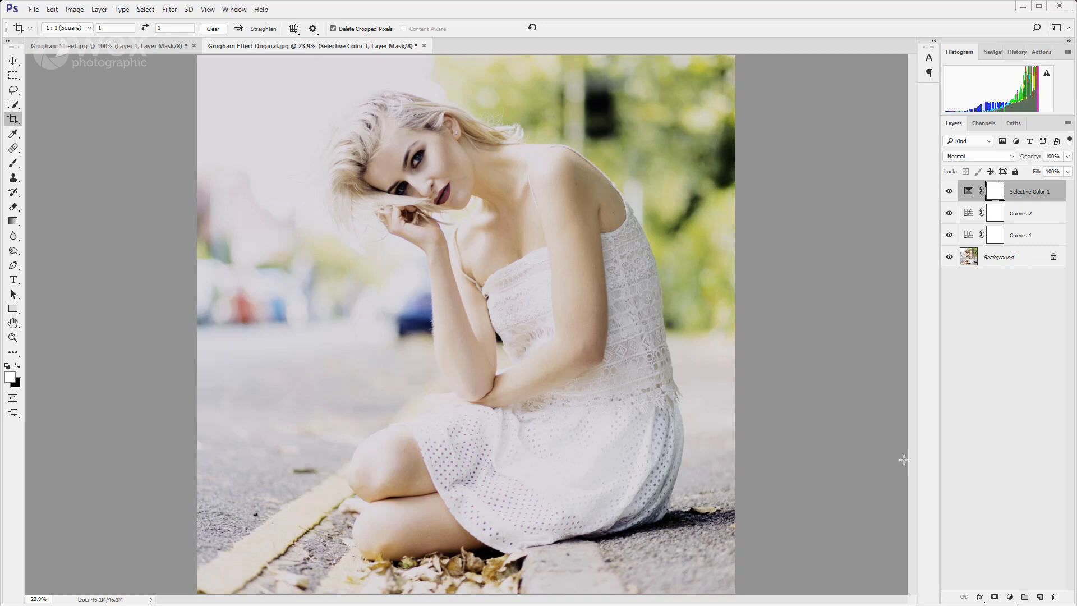
# Add a Levels adjustment layer above the Selective Color layer and raise its black output level to 30.
pyautogui.click(1011, 597)
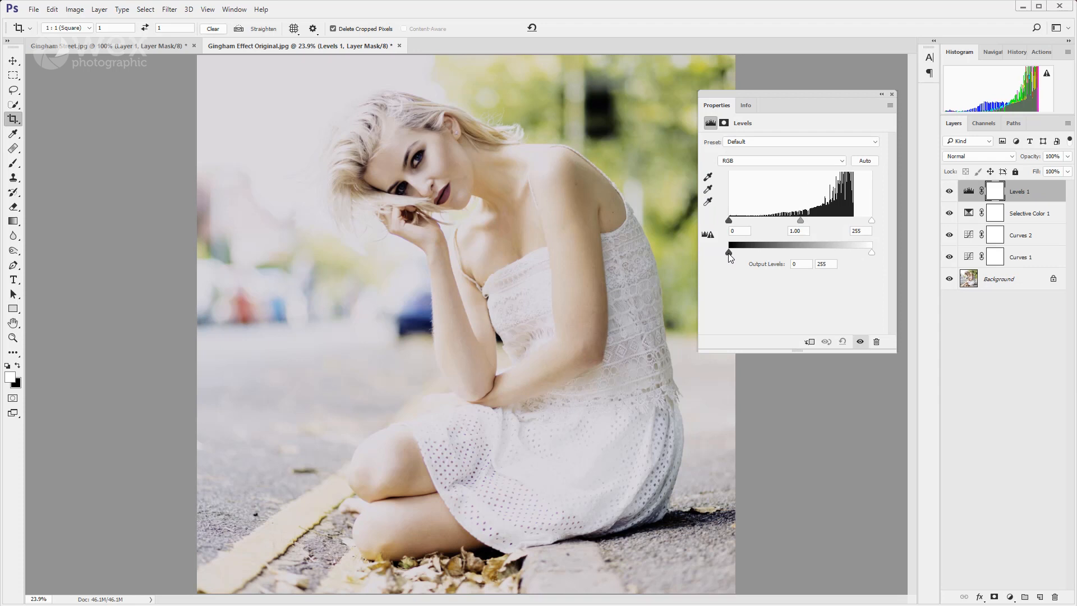
pyautogui.moveTo(730, 257); pyautogui.dragTo(746, 260)
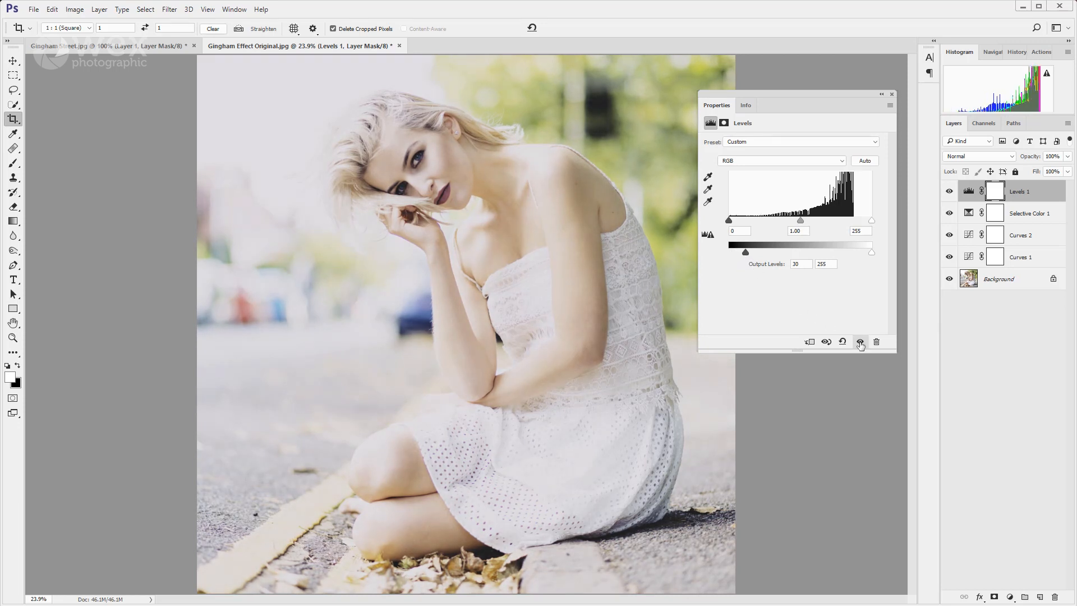
pyautogui.click(892, 94)
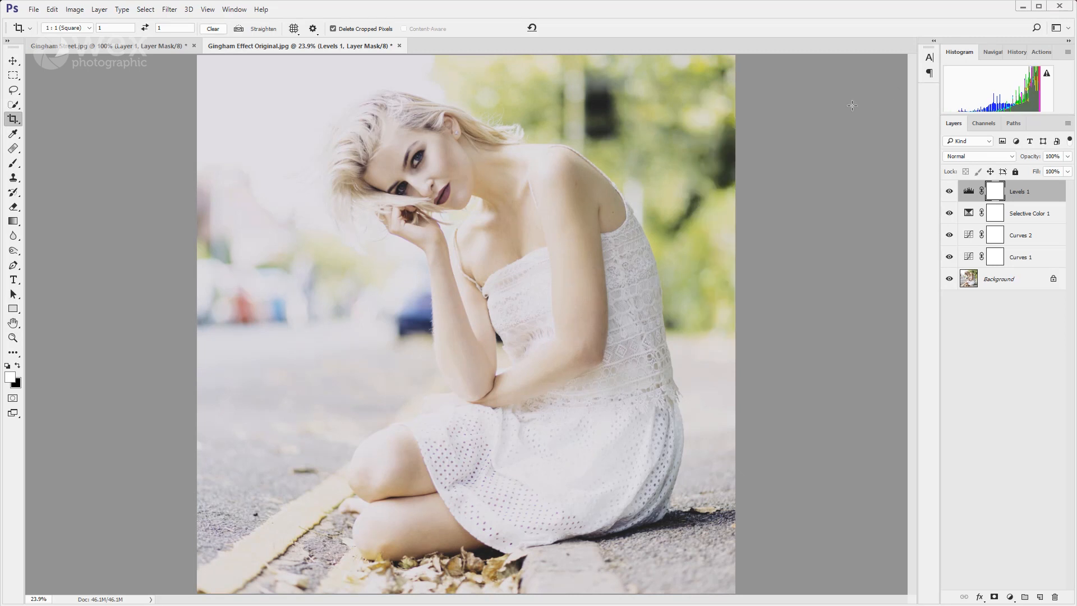
# Compare the edited portrait with the Gingham reference document, enlarging the reference to fit the screen, and return to the edited portrait.
pyautogui.click(152, 43)
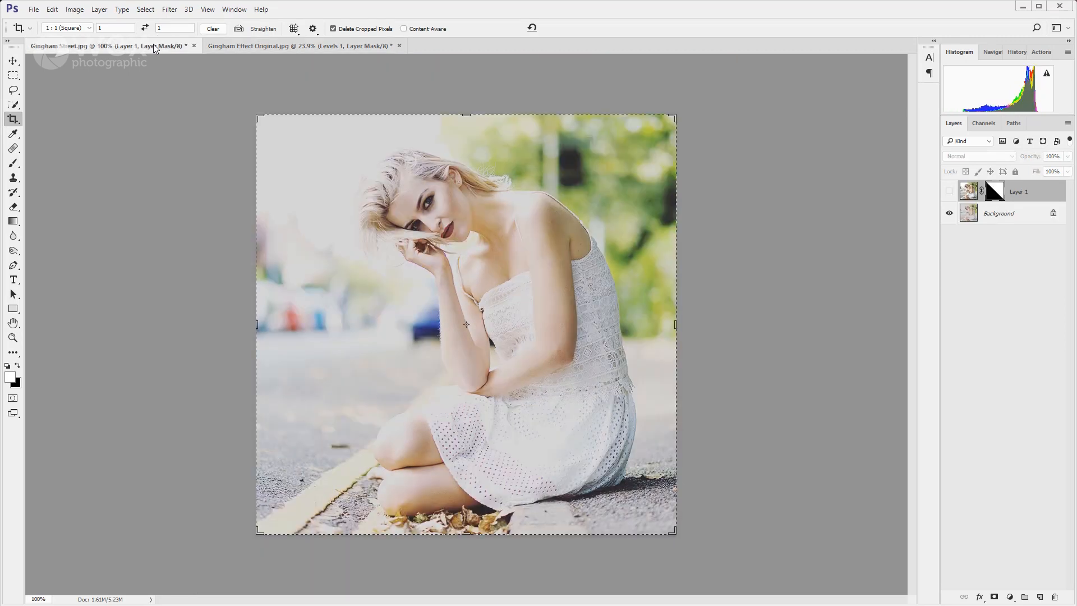
pyautogui.press('h')
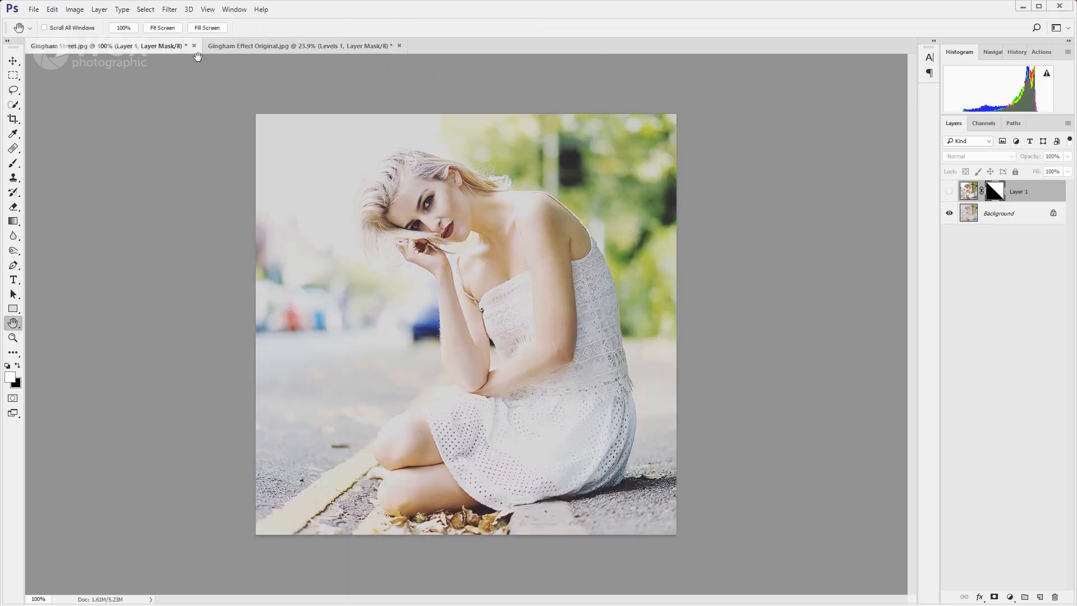
pyautogui.click(270, 45)
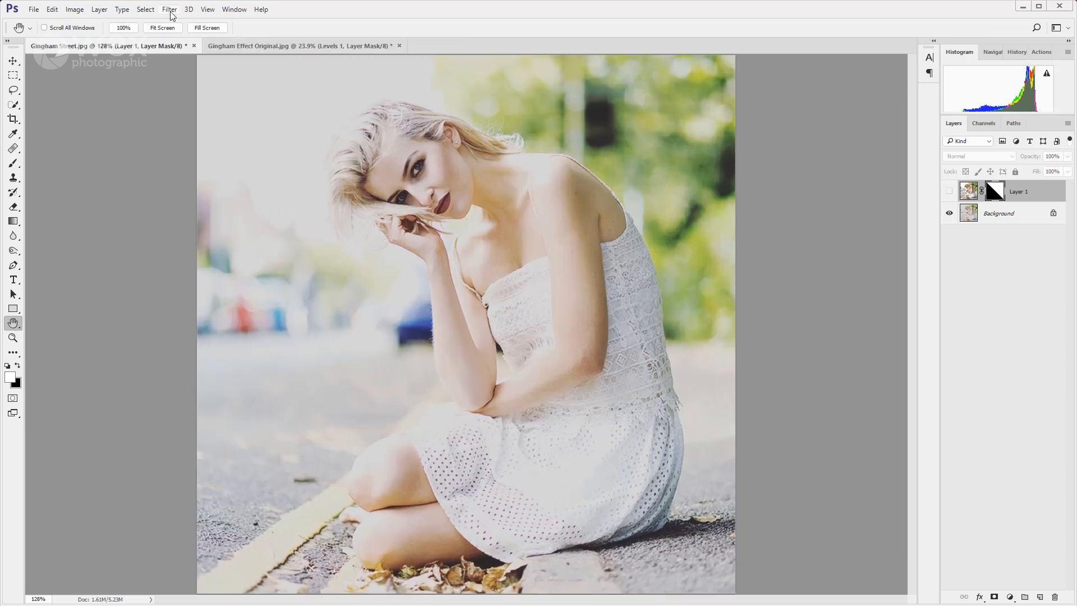
pyautogui.click(151, 45)
pyautogui.click(267, 44)
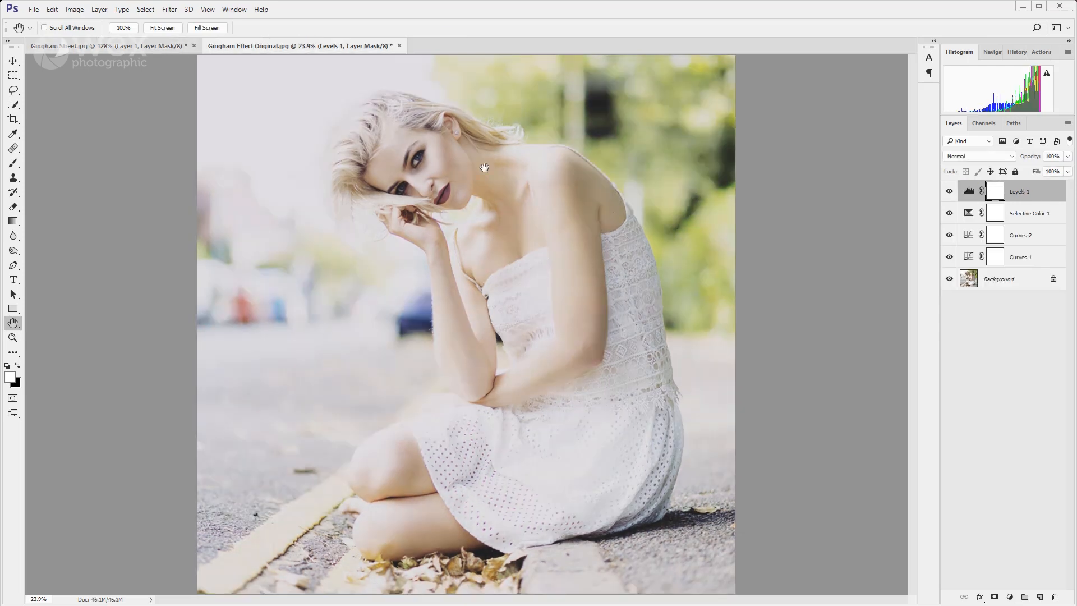